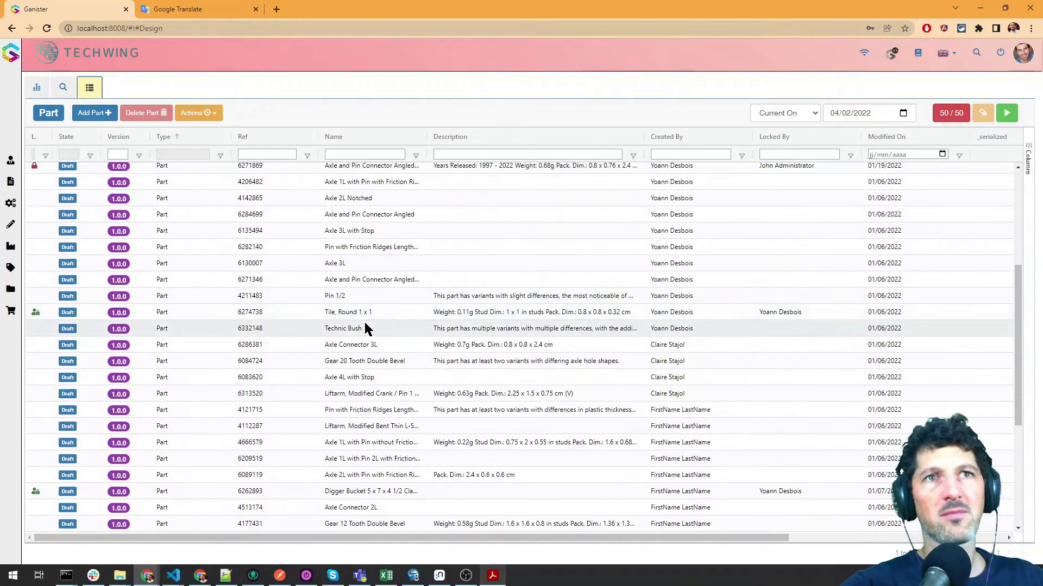
Create a new part of type Assembly
scroll(353, 244, up, 5)
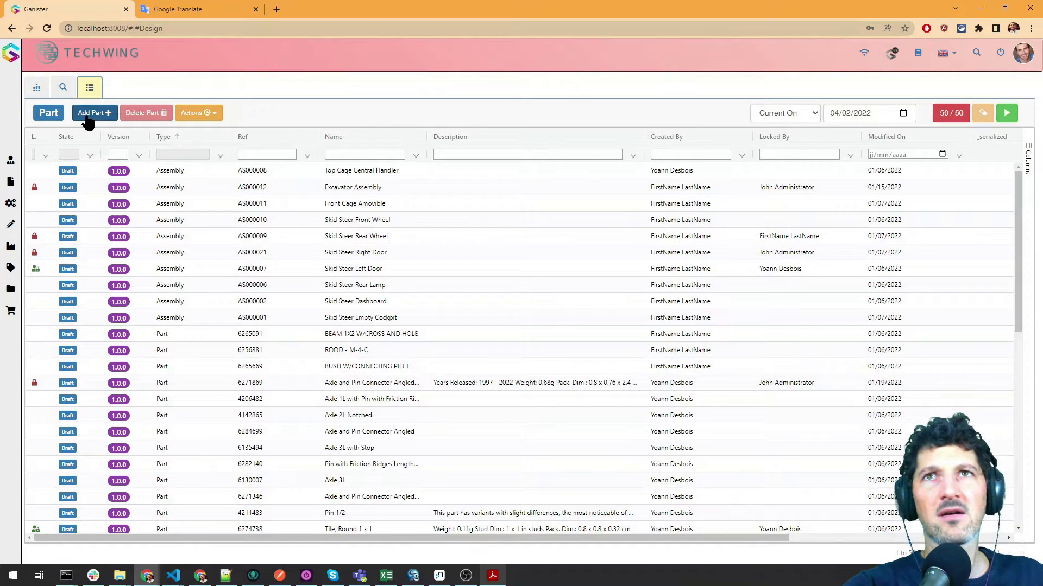
click(87, 114)
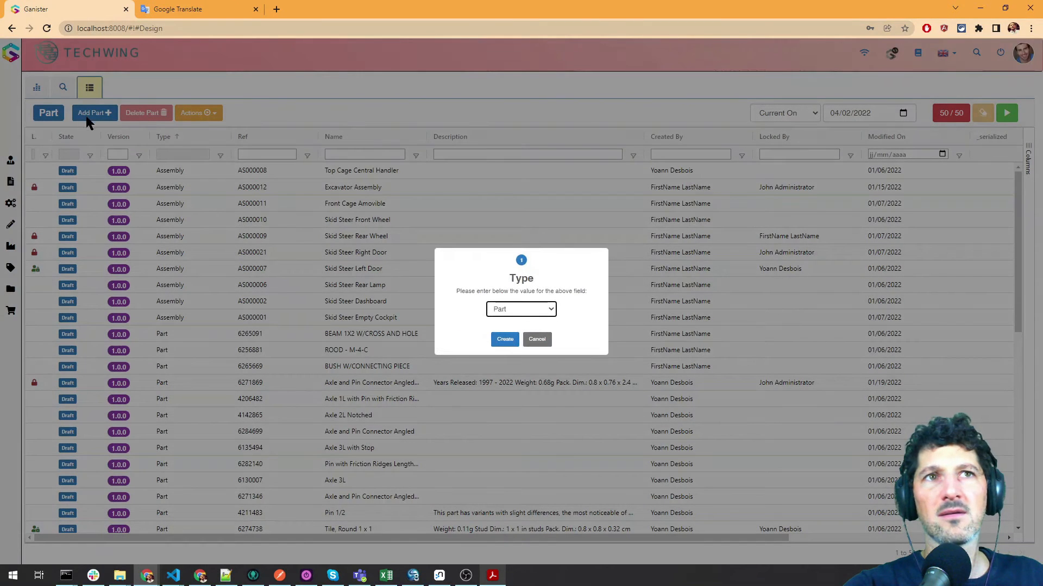
click(551, 314)
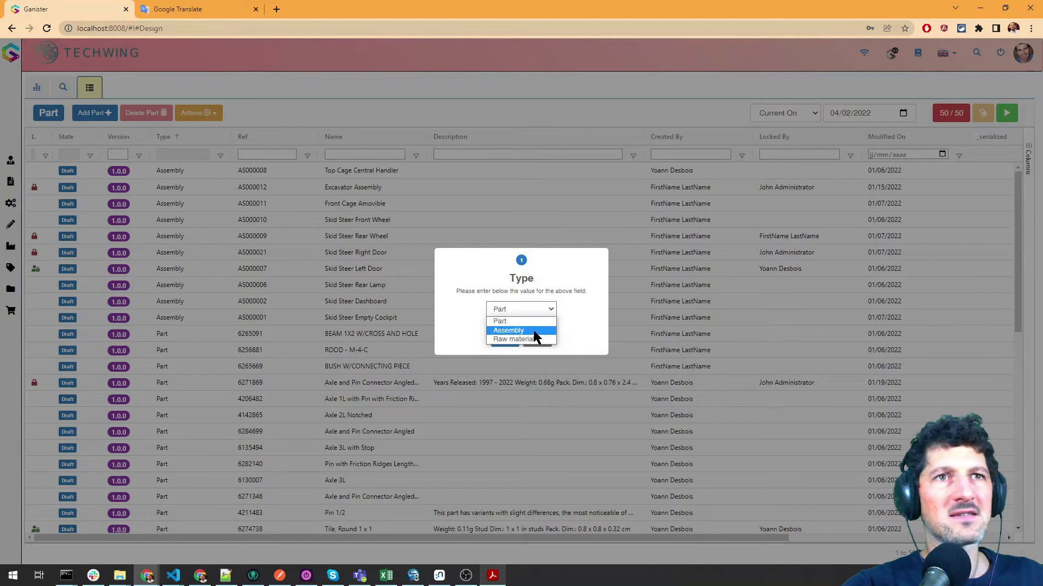
click(533, 330)
click(503, 340)
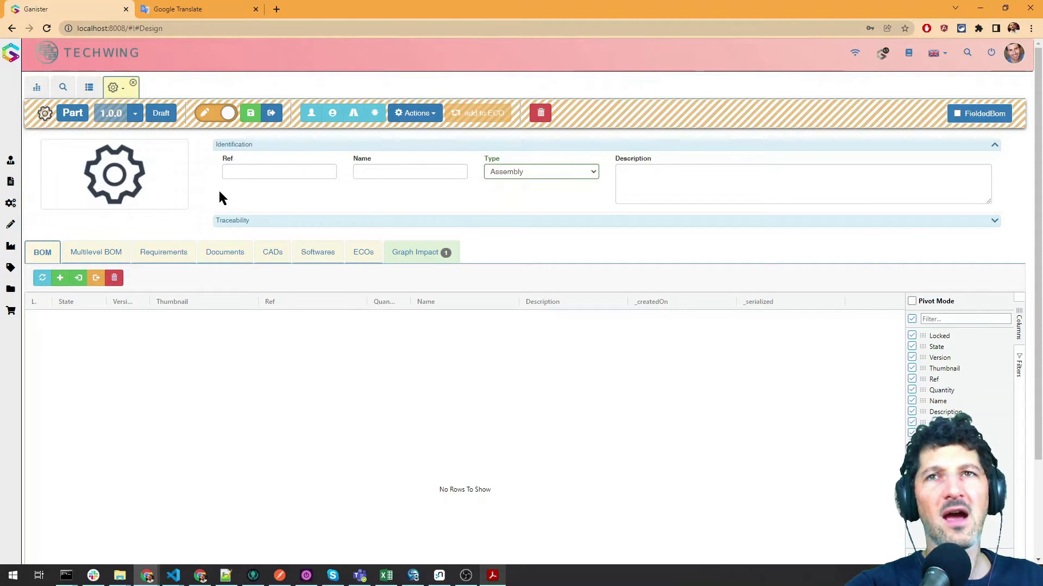
Set the assembly's reference to ASSY000004 and its name to "Excavator Bucket Equiped"
click(244, 172)
text(ASSY00004)
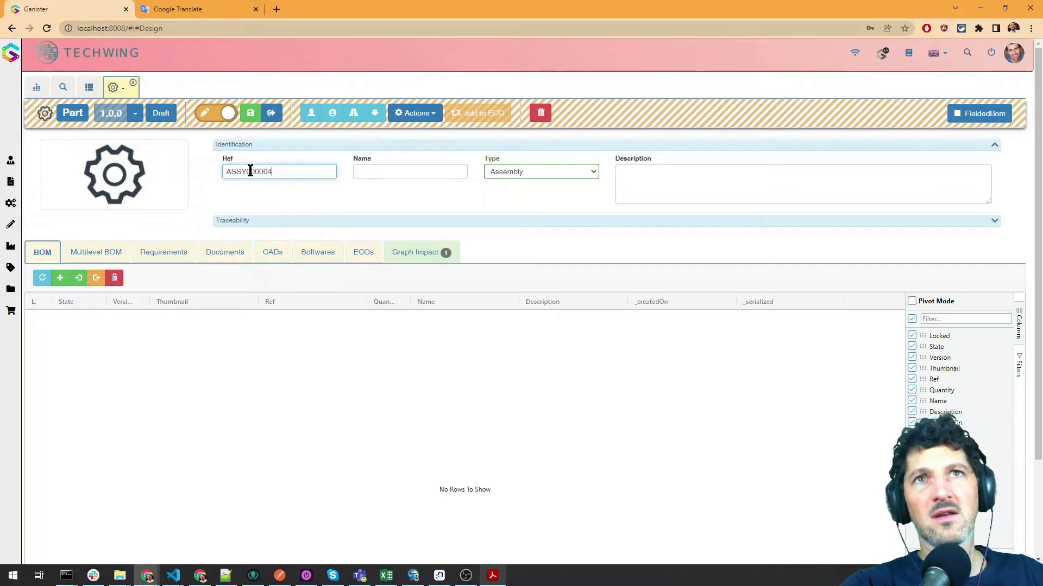
click(280, 194)
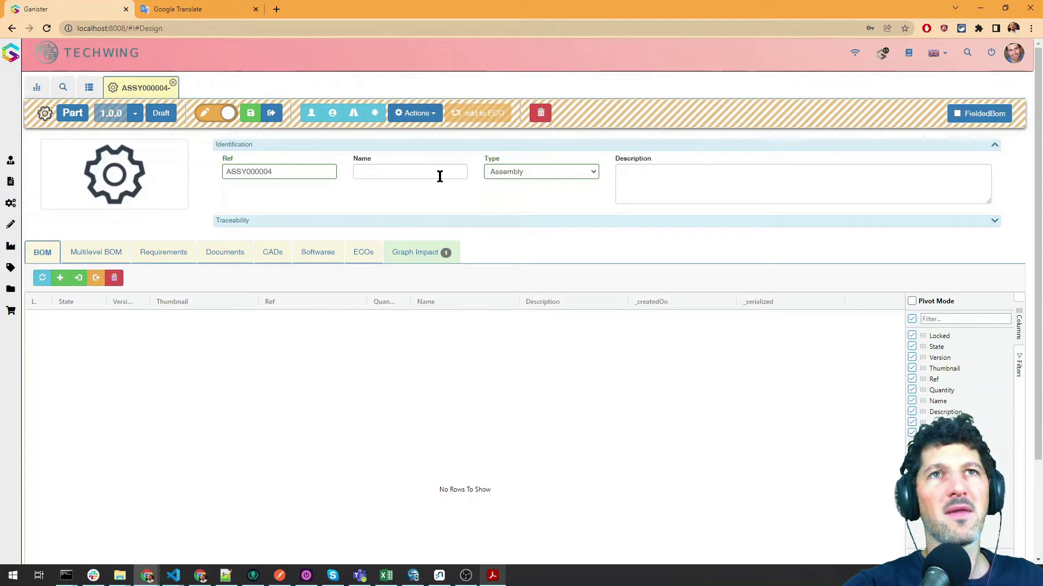
click(406, 172)
text(Exc)
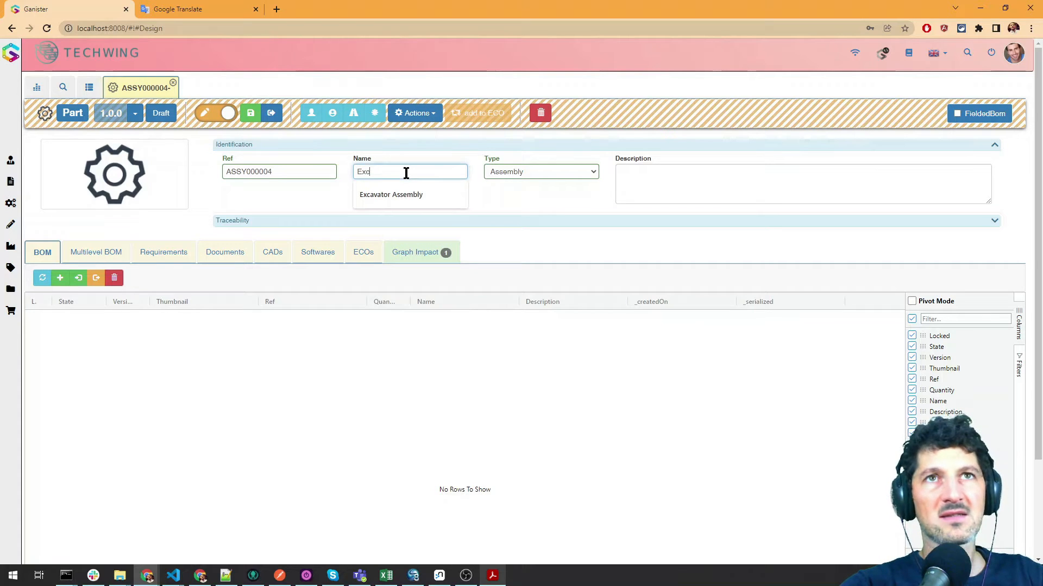
text(avator Bucket Equiped)
click(402, 191)
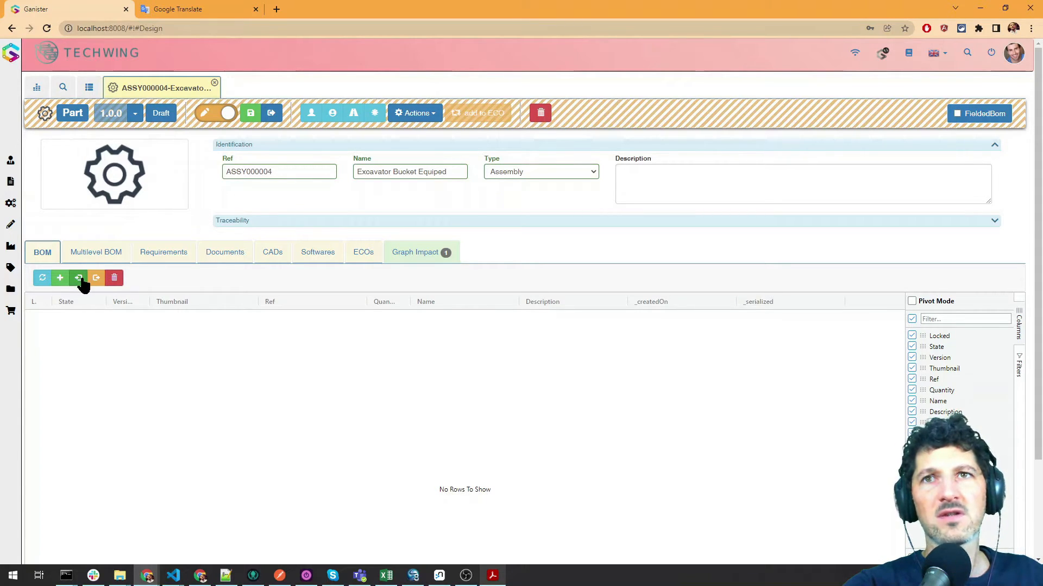
Check the bucket build instructions in Acrobat Reader, and list existing parts for the assembly's BOM filtered by name 3L
click(495, 577)
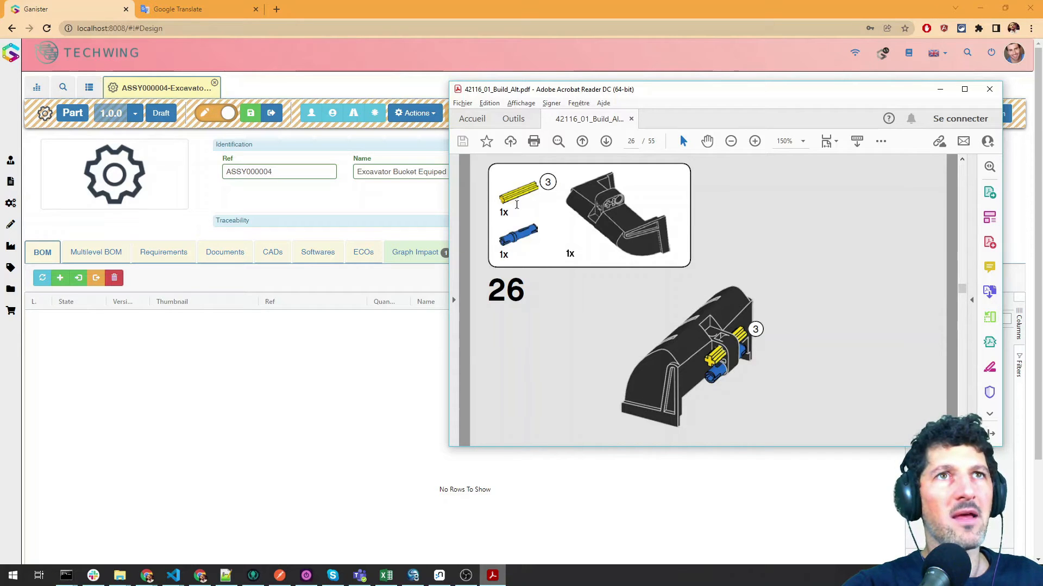
click(349, 274)
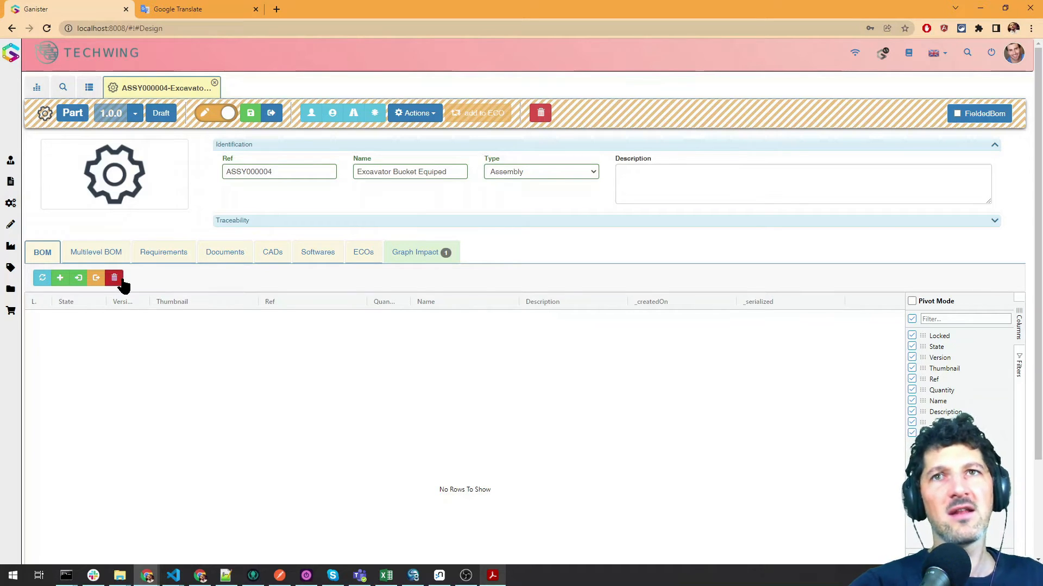
click(78, 277)
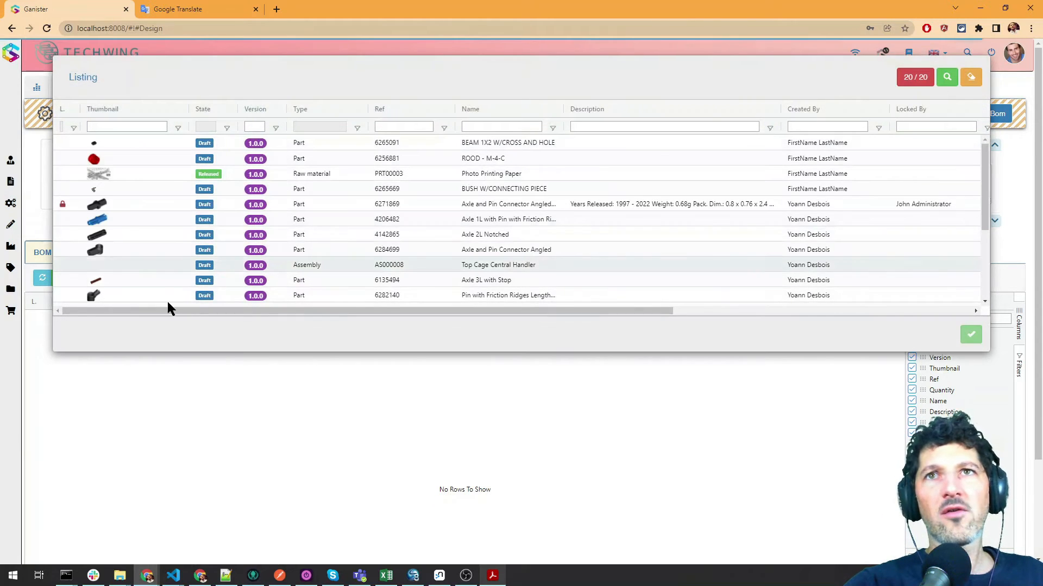
click(498, 127)
text(3L)
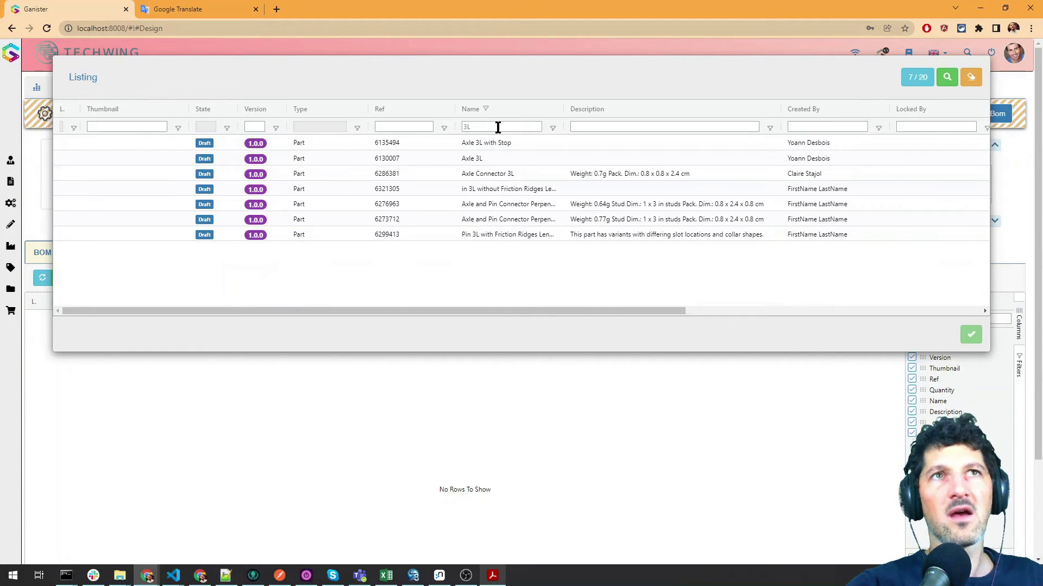
Add the existing parts Axle 3L (6130007) and Pin 3L with Friction Ridges (6299413) to the assembly's BOM
click(503, 158)
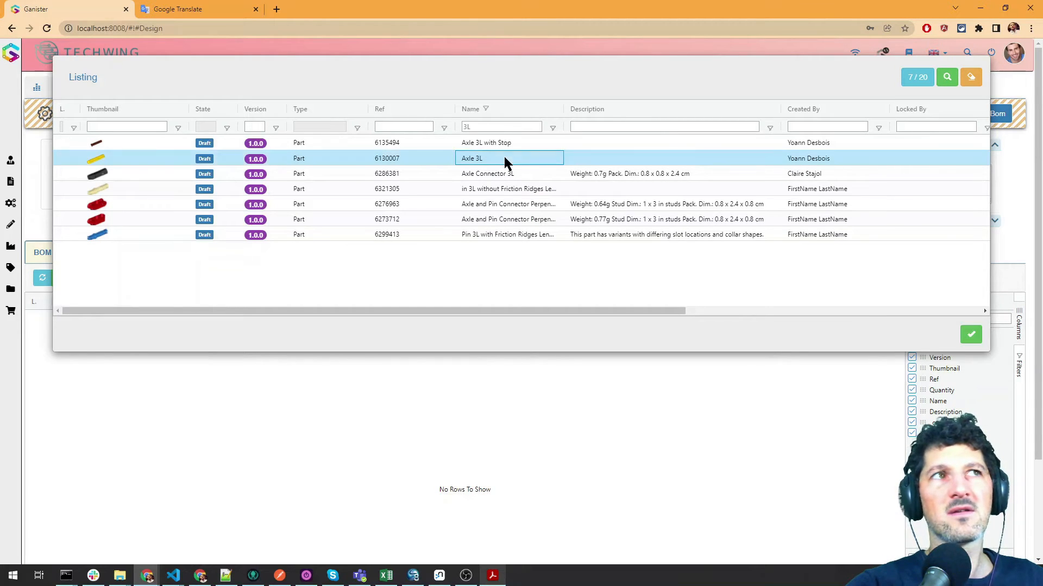
ctrl+click(499, 233)
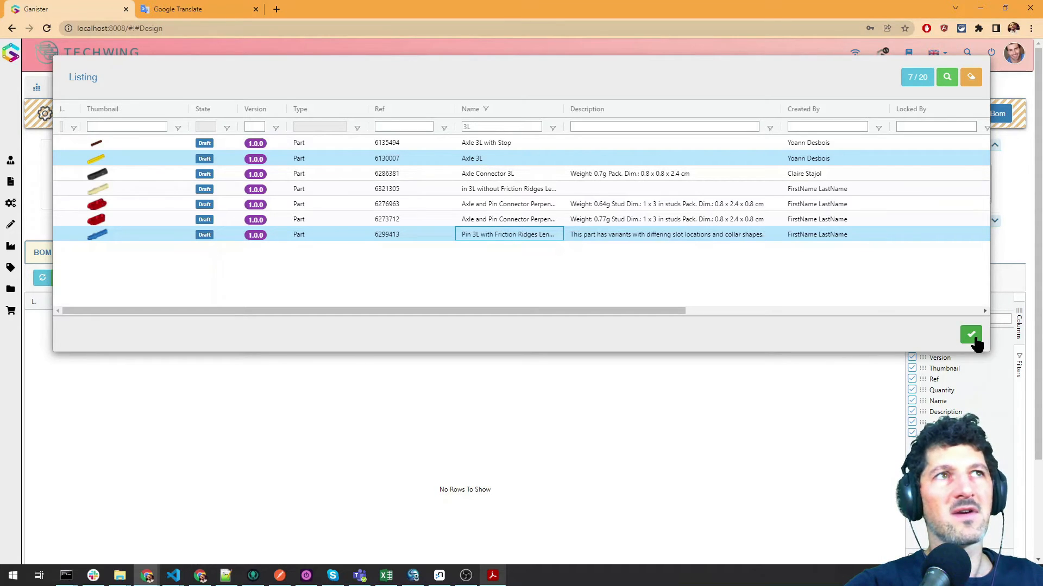
click(497, 204)
click(473, 128)
text(3L)
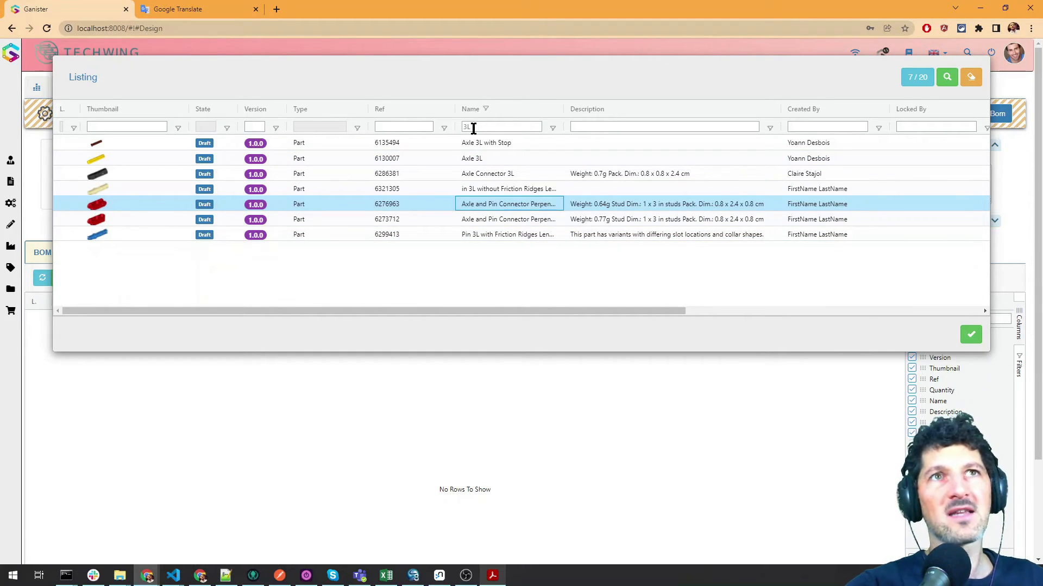
click(483, 163)
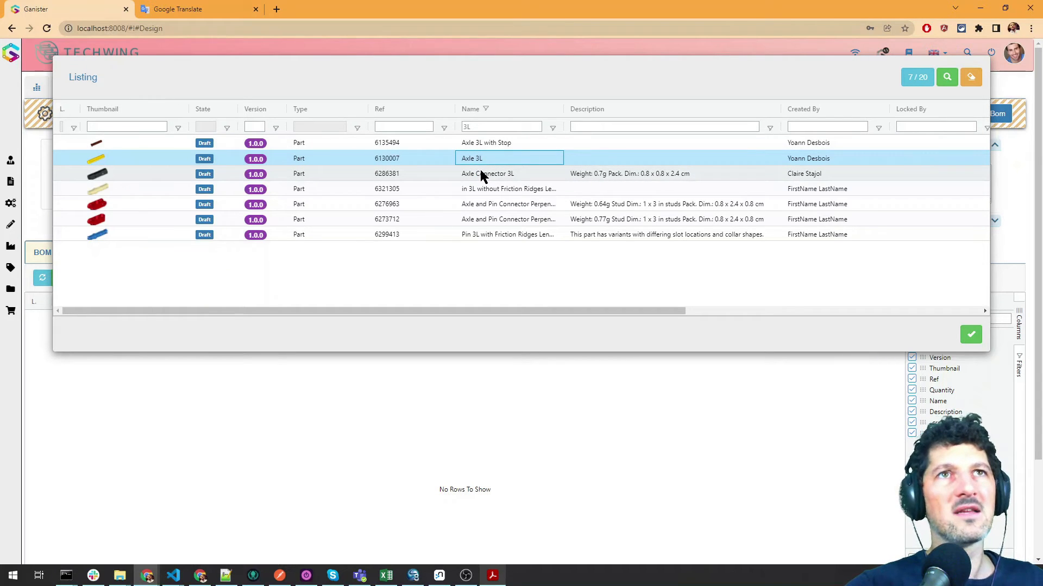
click(487, 234)
click(970, 334)
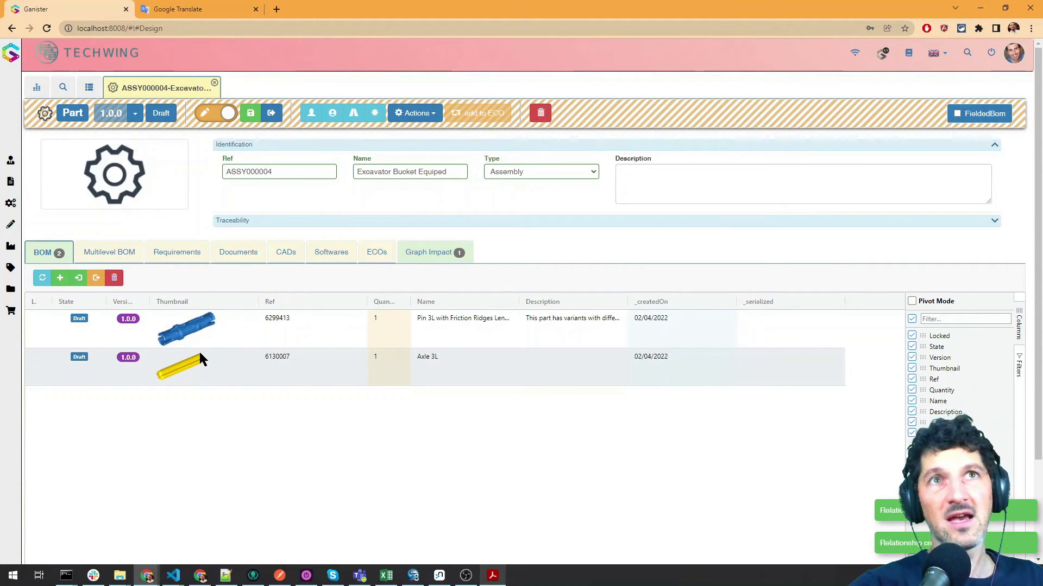
Open the Pin 3L part (6299413) from the BOM to view its record and return to the assembly
mouse_move(133, 187)
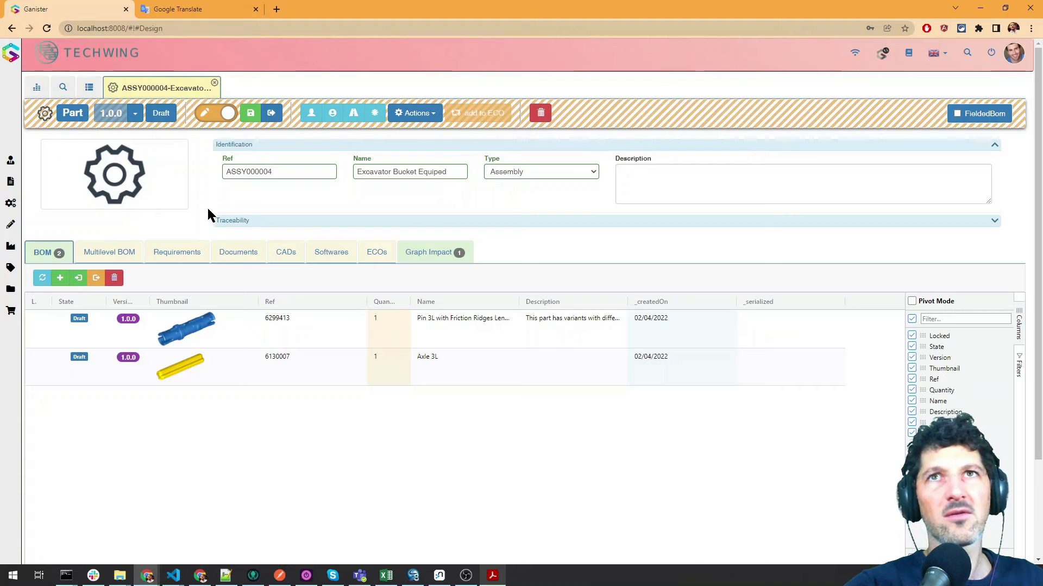
click(264, 326)
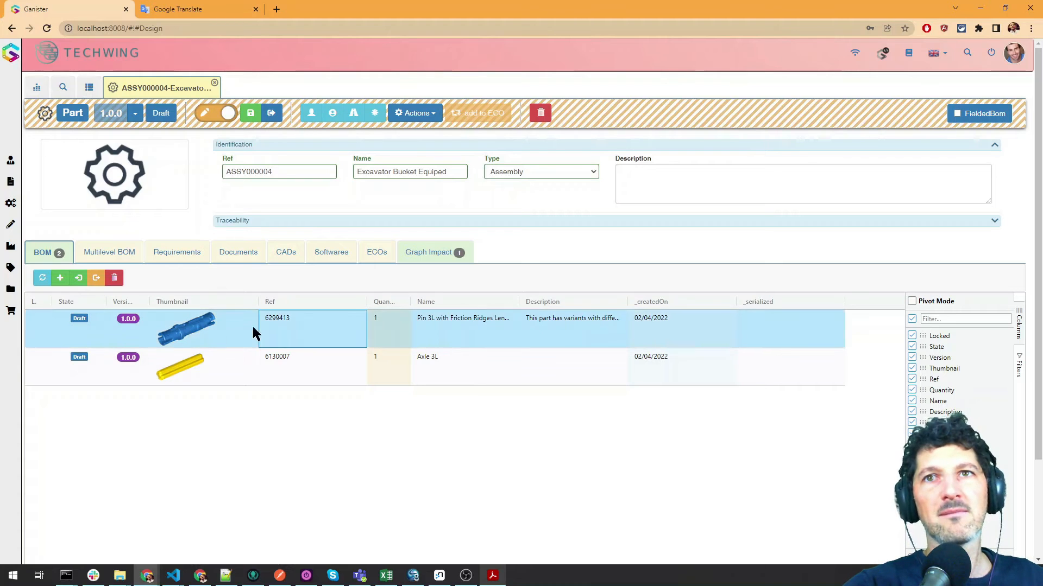
double_click(281, 325)
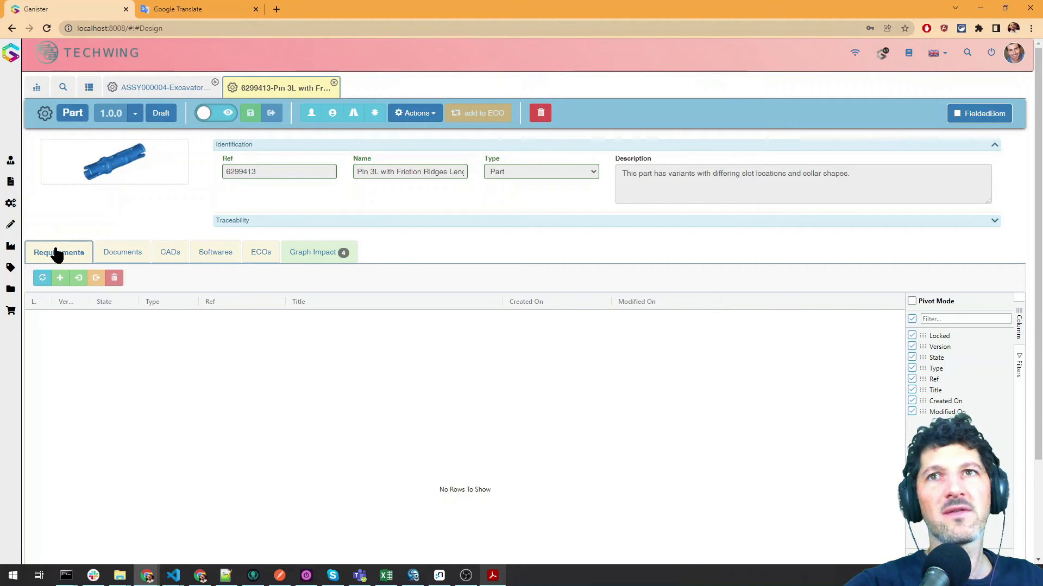
click(163, 88)
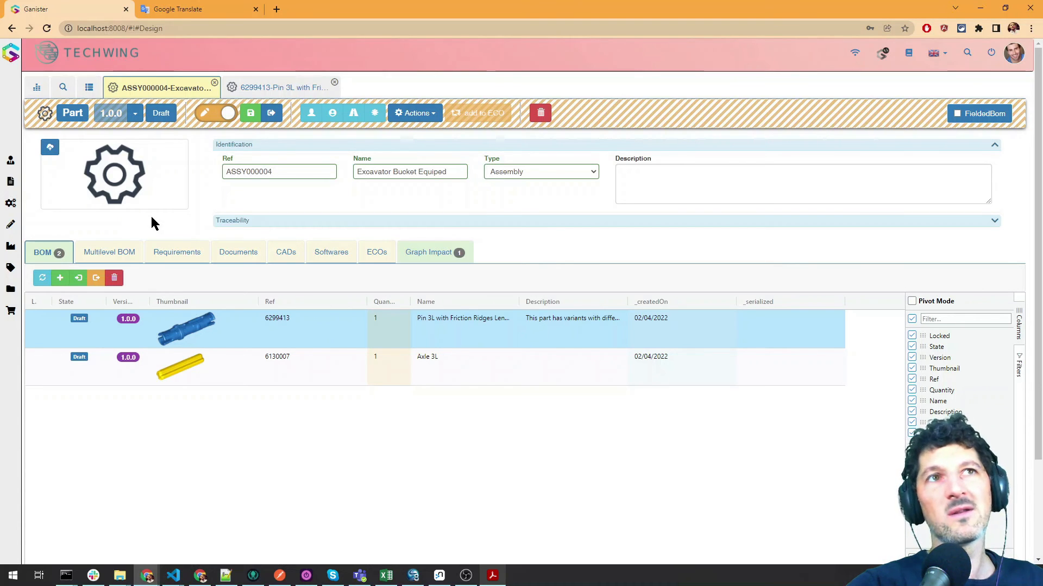
Refresh the assembly's Graph Impact and inspect the links between the Excavator Bucket, Axle 3L and Pin 3L nodes
click(457, 253)
click(42, 278)
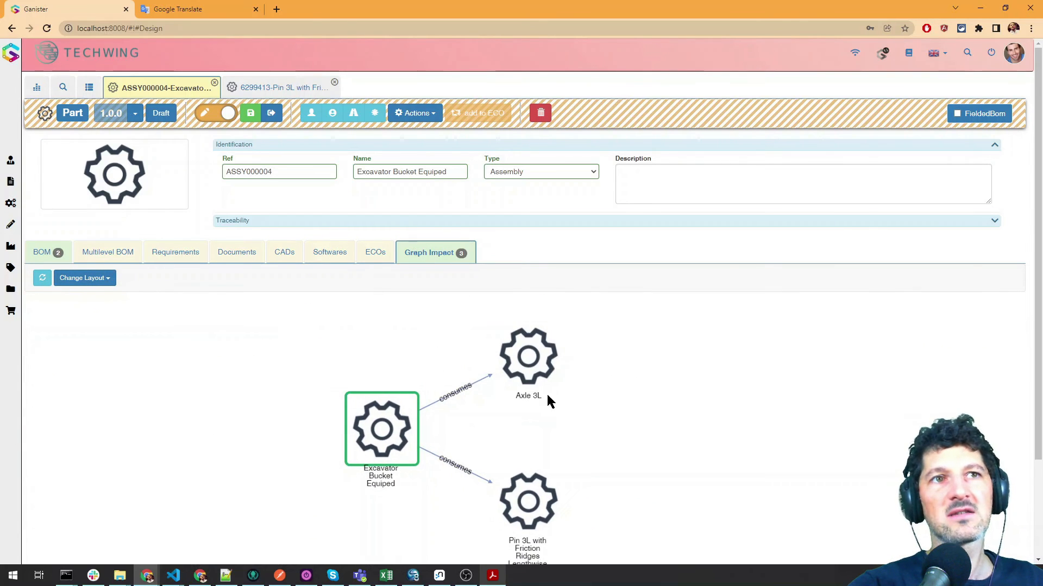
click(543, 354)
click(383, 433)
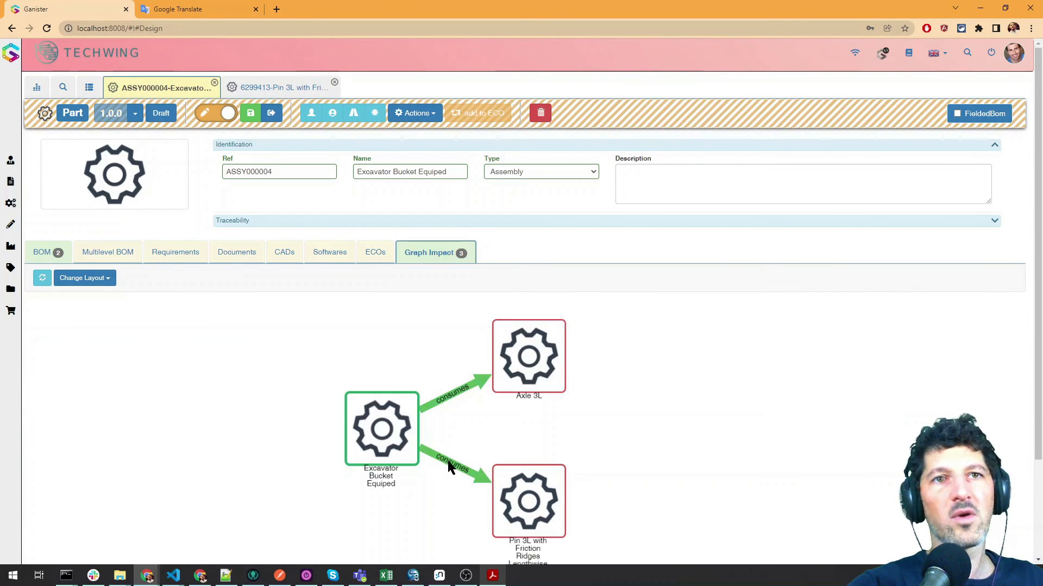
click(514, 492)
Review the assembly's BOM and load its Multilevel BOM
click(58, 255)
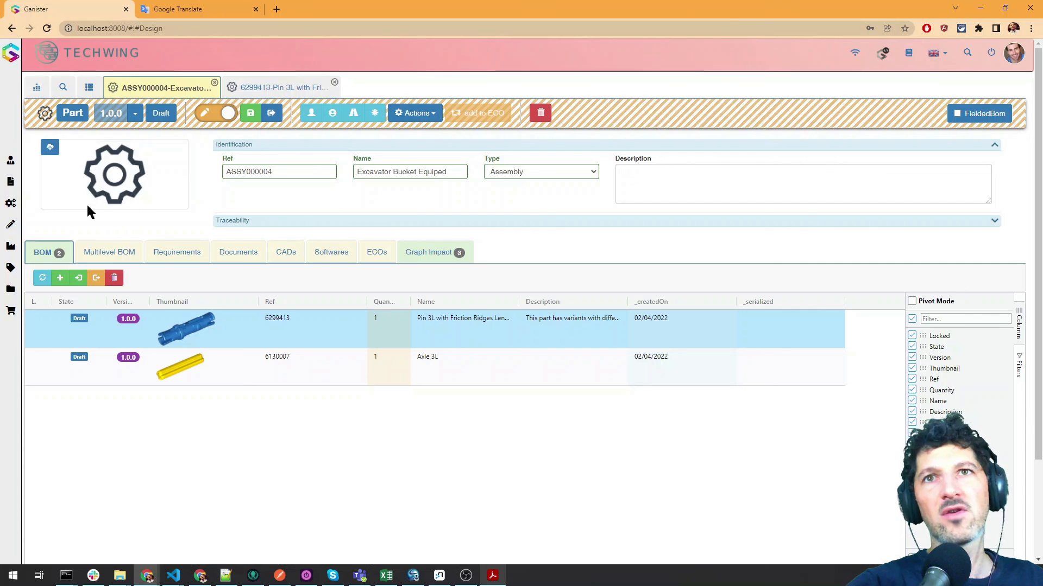
click(121, 252)
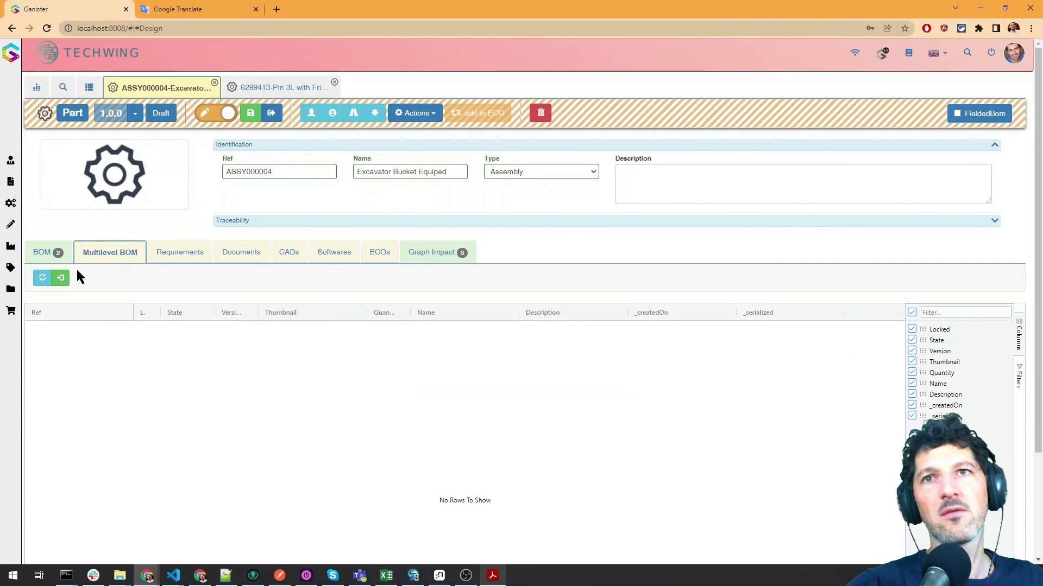
click(43, 278)
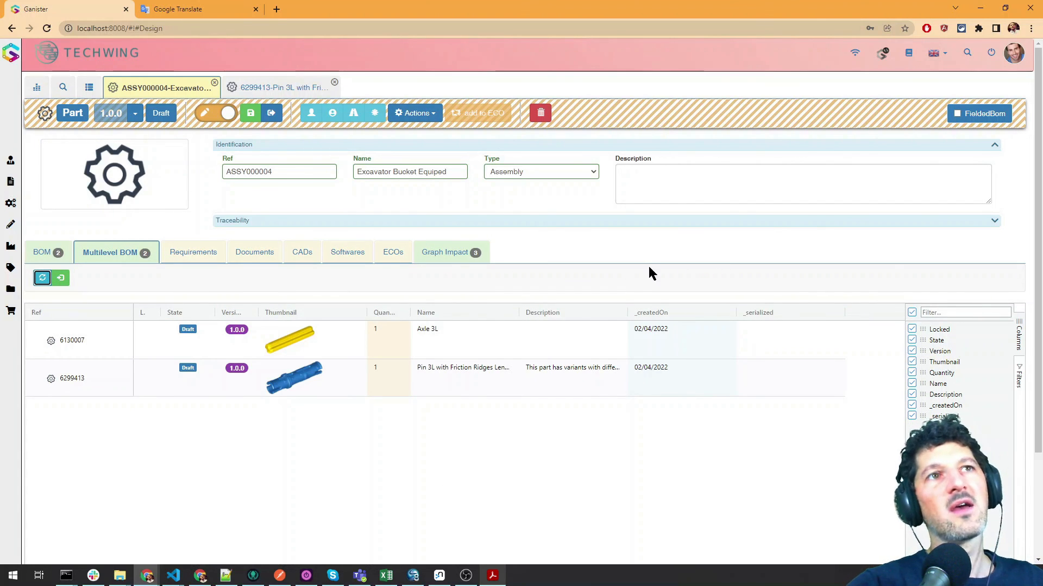